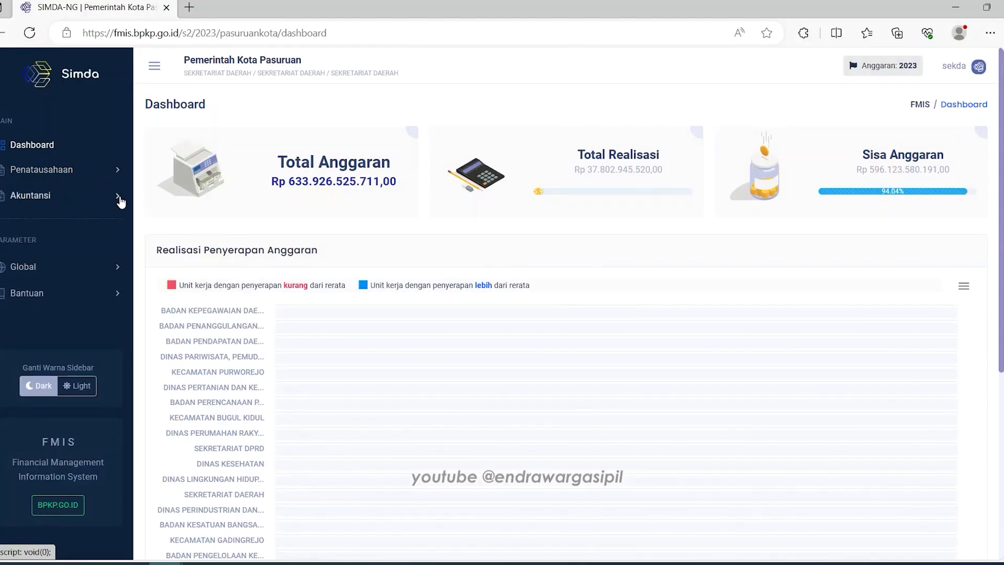
# Open the Neraca opening balance page for SKPD in the Akuntansi module
pyautogui.click(119, 201)
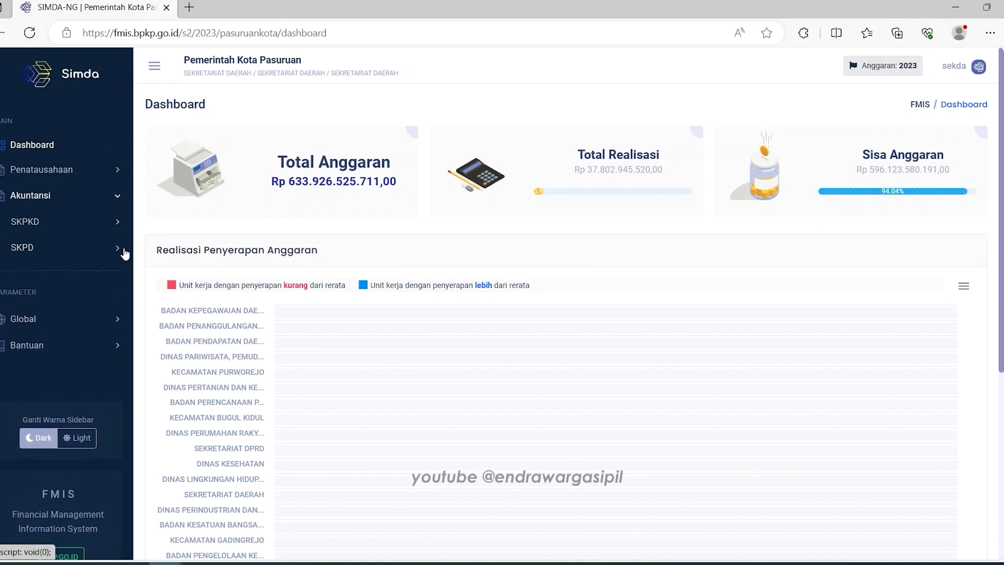
pyautogui.click(121, 251)
pyautogui.click(79, 297)
pyautogui.click(68, 326)
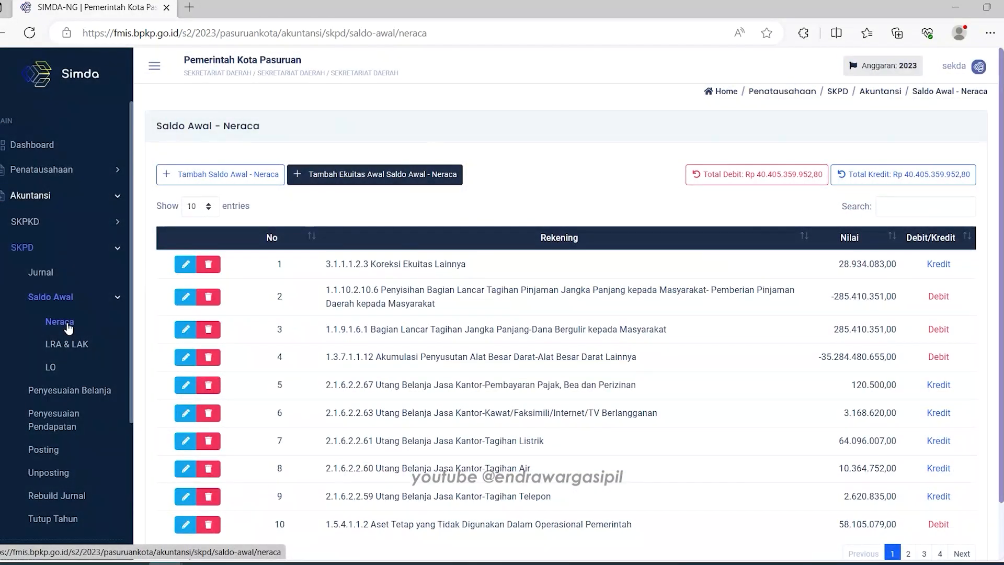
# Start a new Neraca opening balance entry and choose account 1.1.9.1.1.1, the code listed for Piutang Lainnya in the Excel sheet
pyautogui.click(245, 178)
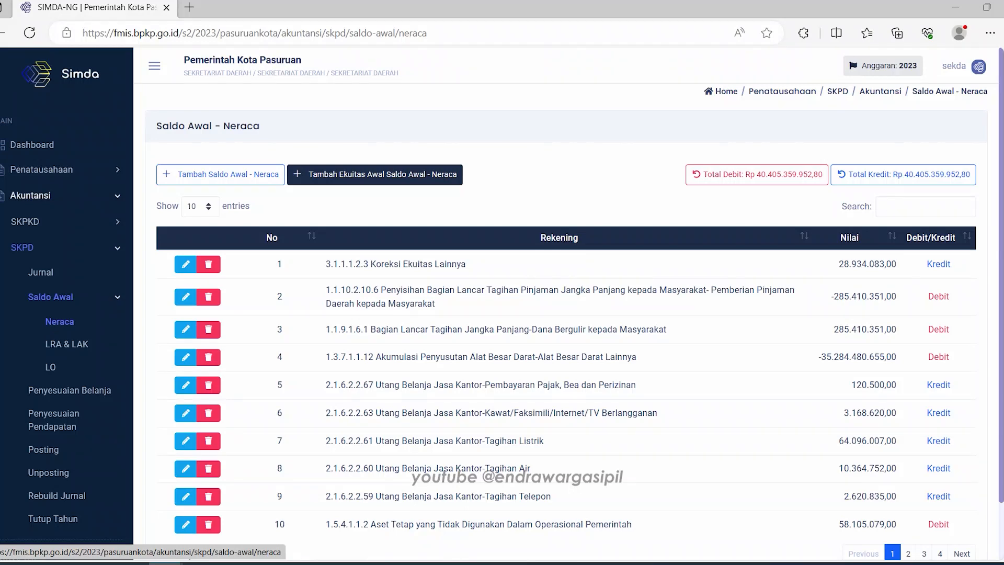
pyautogui.click(254, 173)
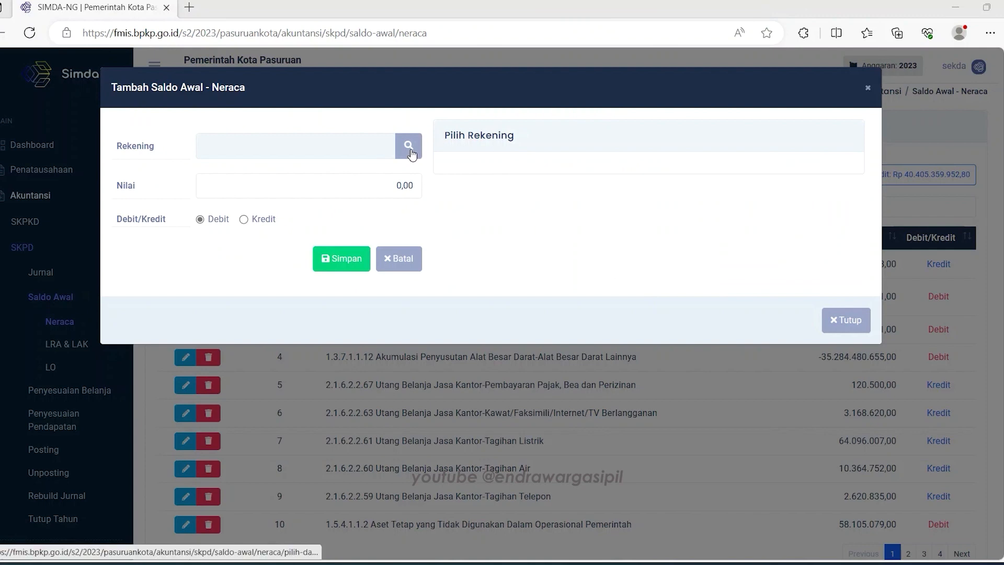
pyautogui.click(408, 146)
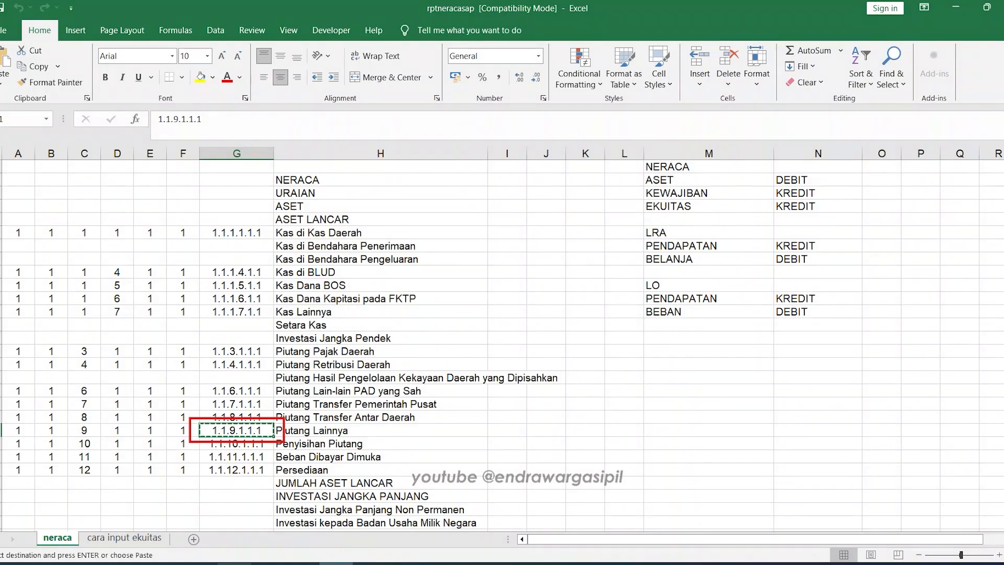
pyautogui.click(228, 550)
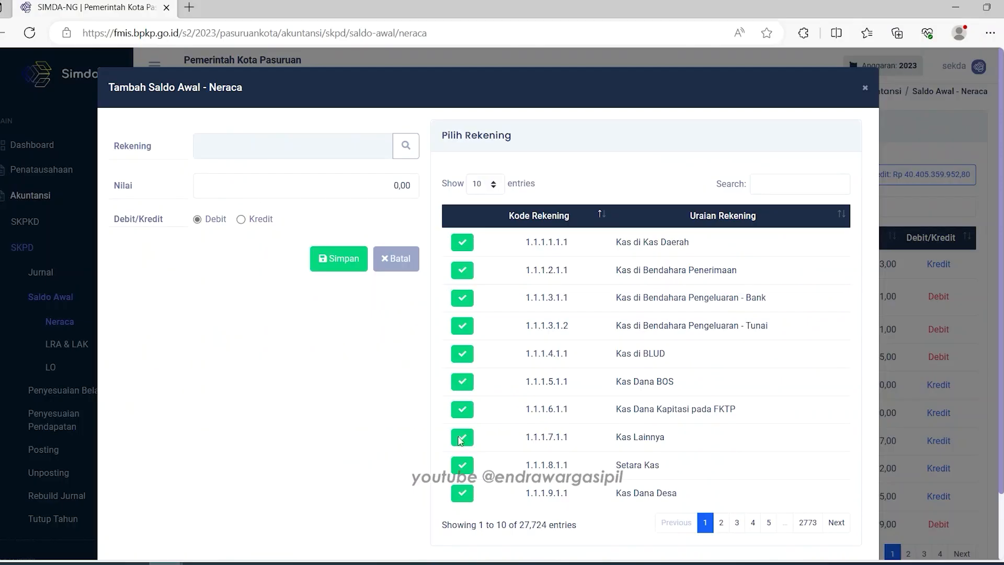
pyautogui.click(768, 183)
pyautogui.write('1.1.9.1.1.1')
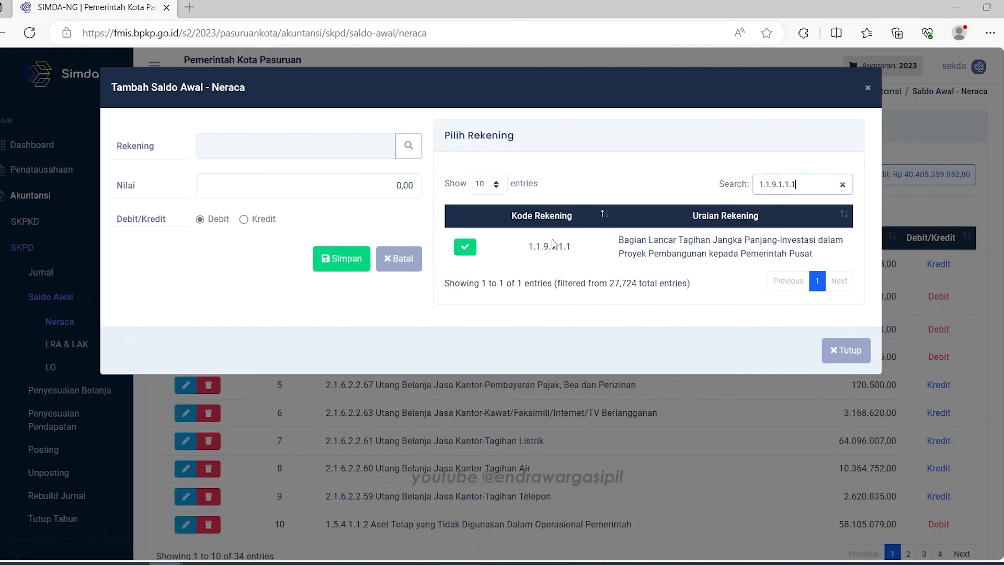
pyautogui.click(467, 250)
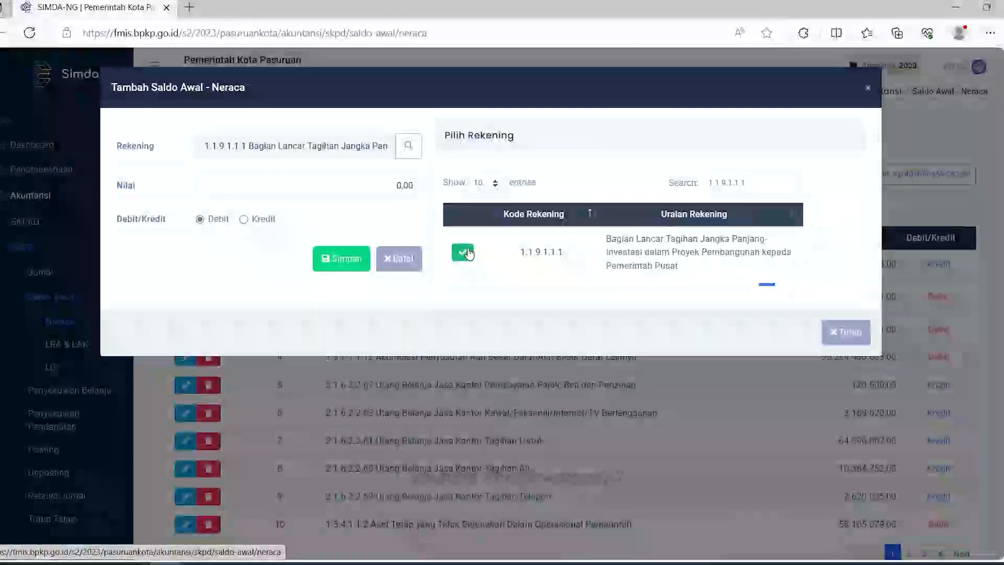
# Set the new Neraca entry's value to 285.410.351
pyautogui.click(399, 185)
pyautogui.write('285.')
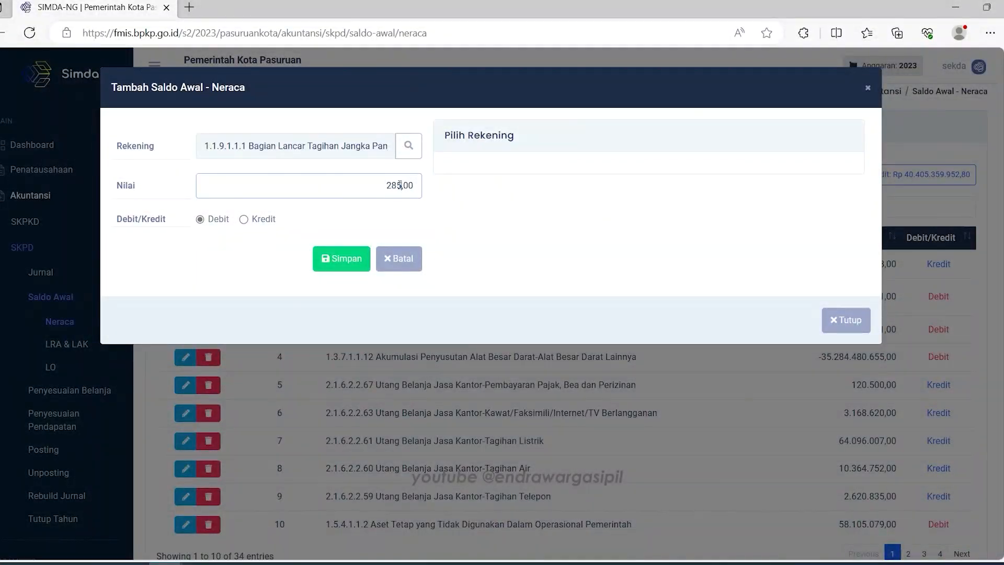
pyautogui.write('410.351')
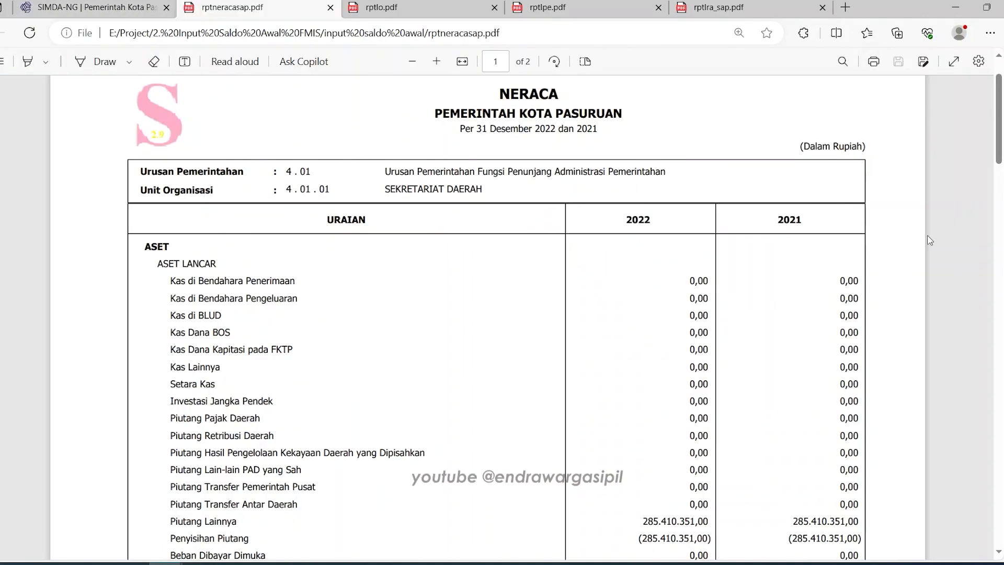
# Compare the equity figures in rptneracasap.pdf, the cara input ekuitas sheet and rptlpe.pdf with the recorded Neraca opening balances
pyautogui.moveTo(999, 107); pyautogui.dragTo(1000, 363)
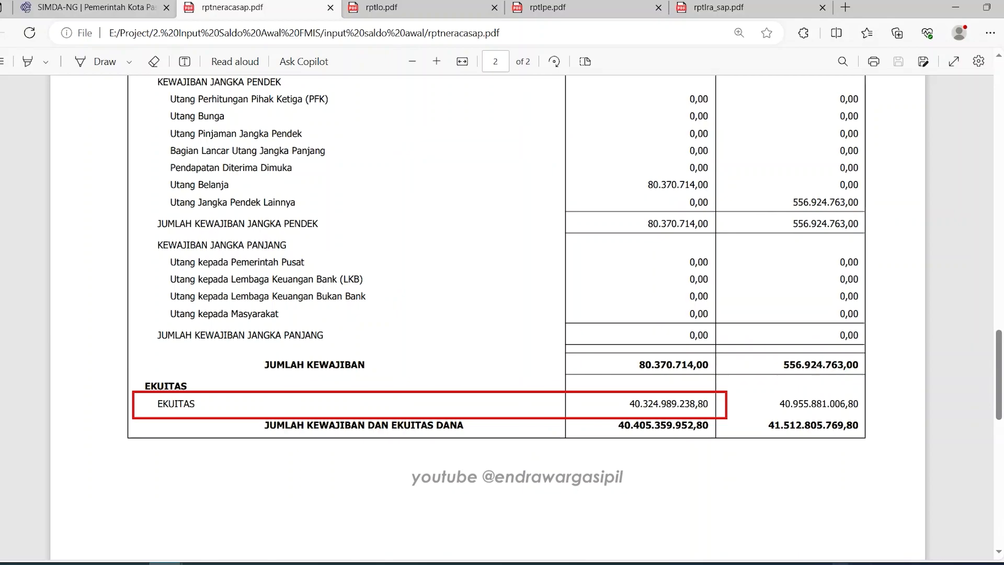
pyautogui.hotkey('alt', 'Tab')
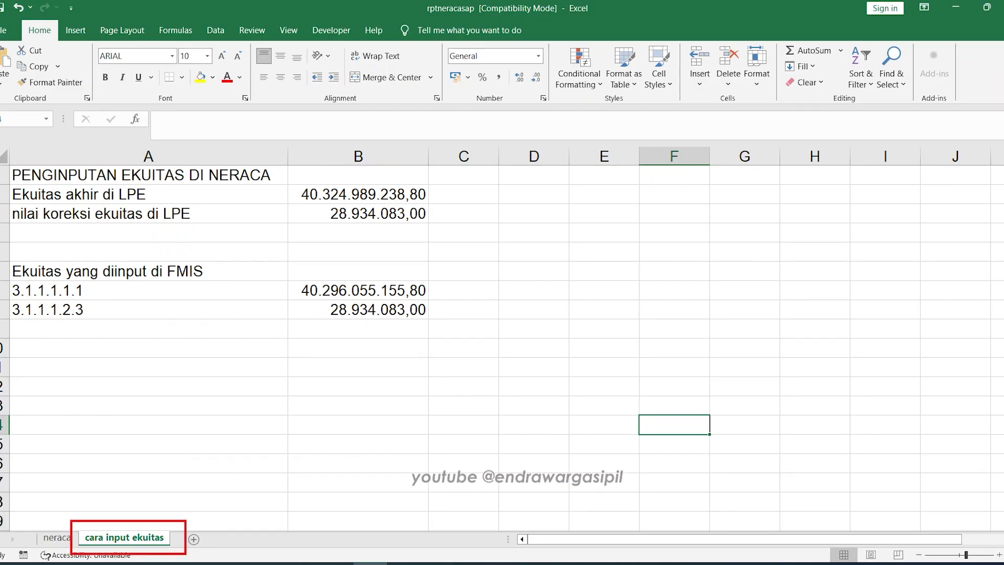
pyautogui.hotkey('alt', 'Tab')
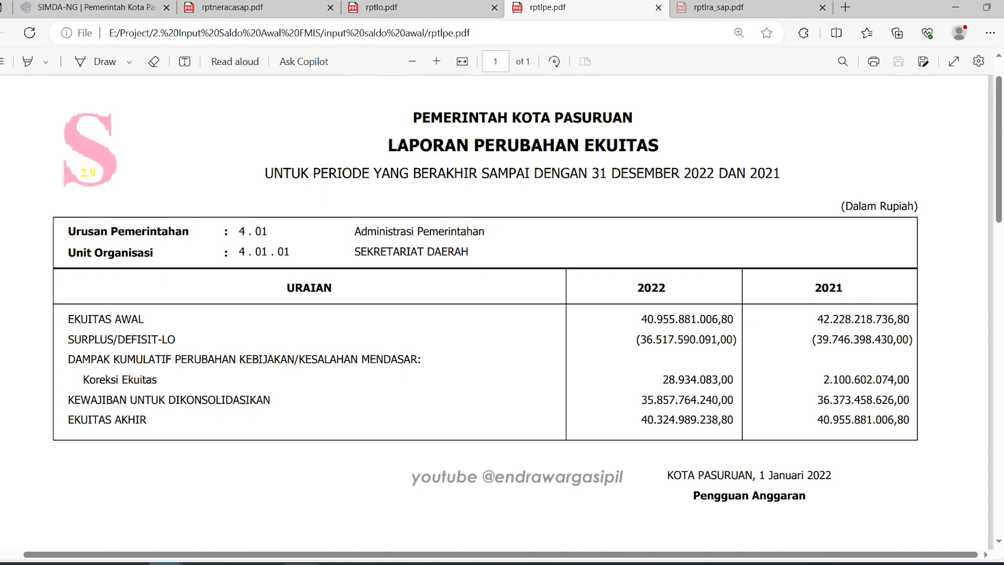
pyautogui.hotkey('alt', 'Tab')
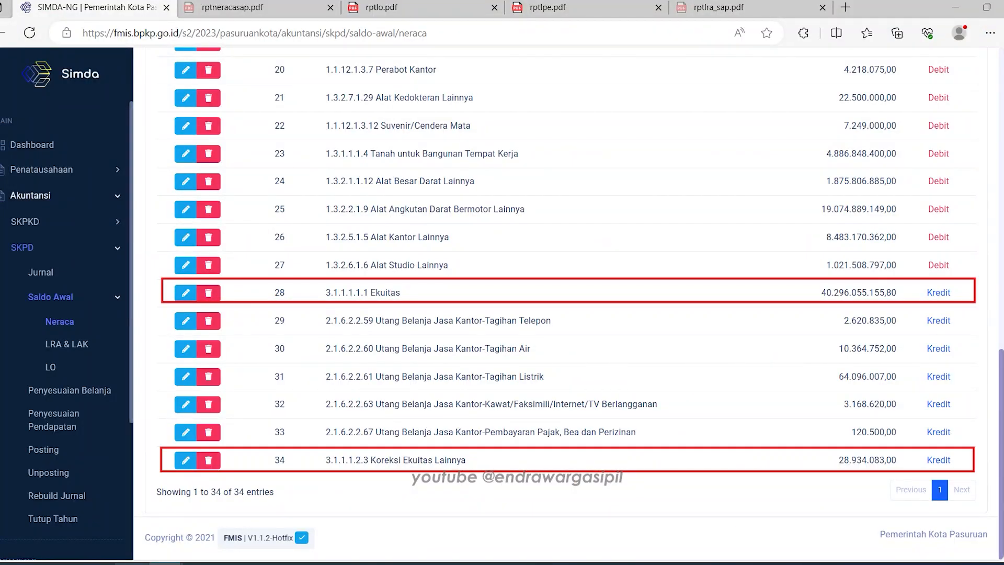
pyautogui.scroll(13, 982, 400)
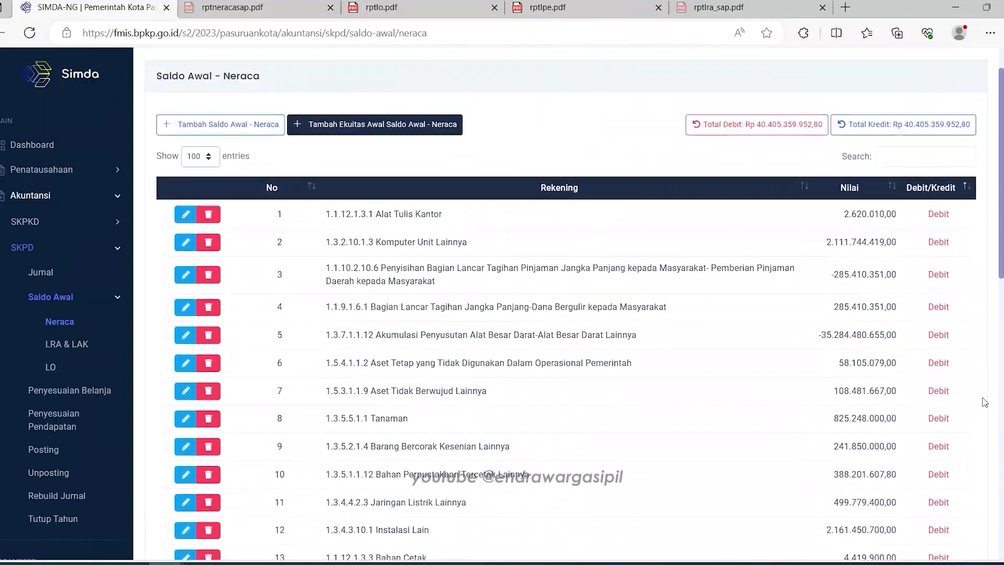
pyautogui.scroll(1, 983, 401)
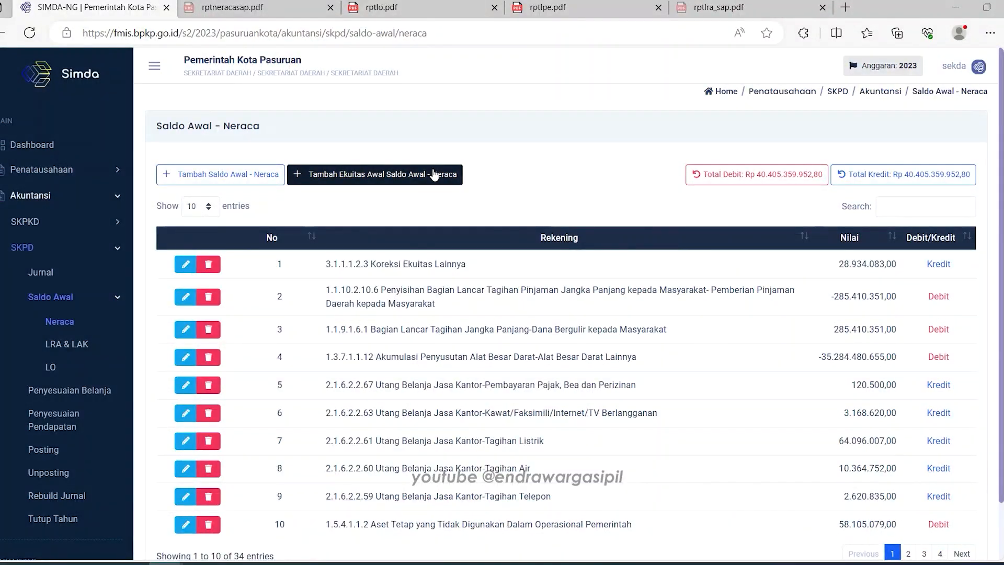
# Start an initial equity entry for the Neraca opening balance and search the accounts for 3.1.1.1.1.1
pyautogui.click(433, 177)
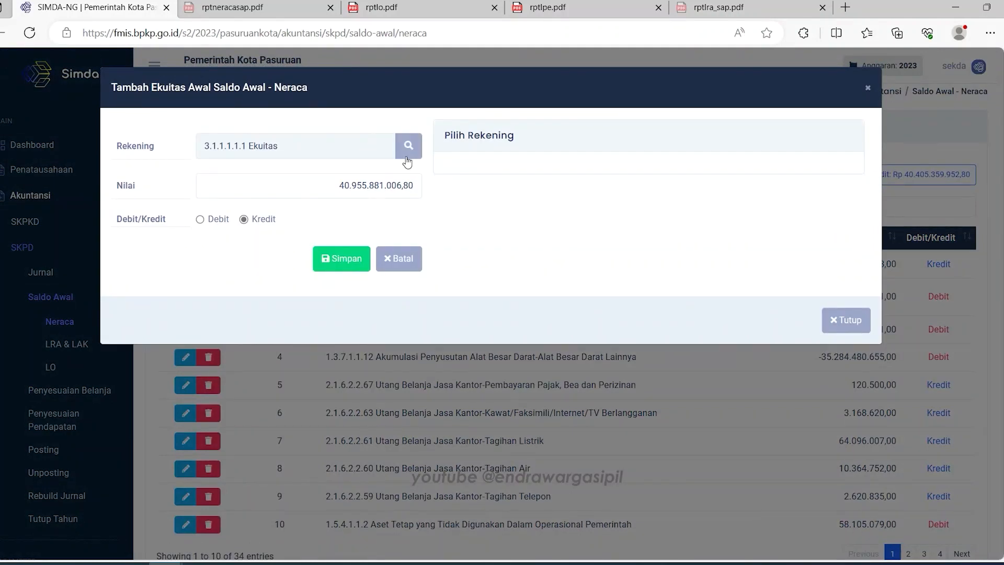
pyautogui.click(412, 157)
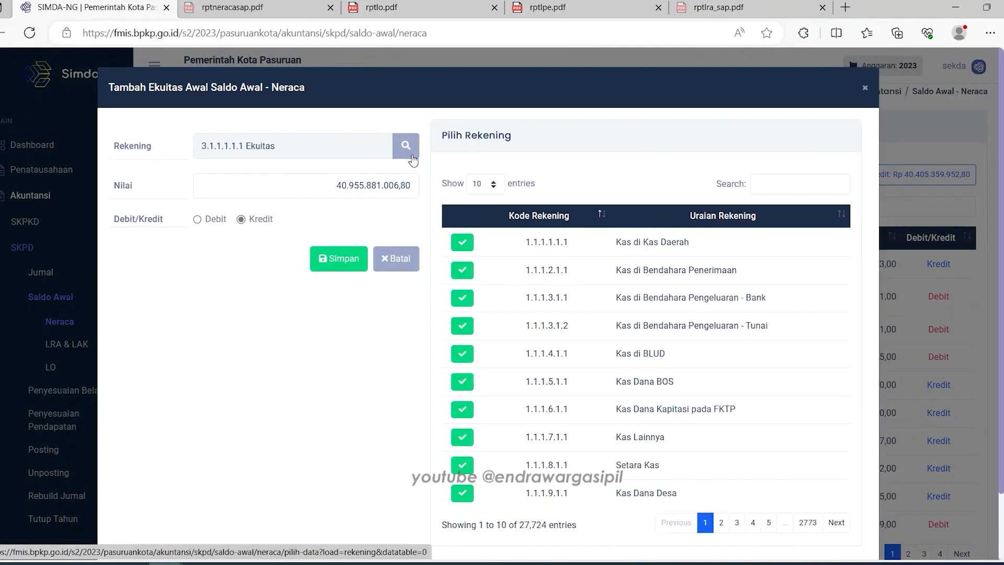
pyautogui.click(789, 182)
pyautogui.write('3.1.1.1')
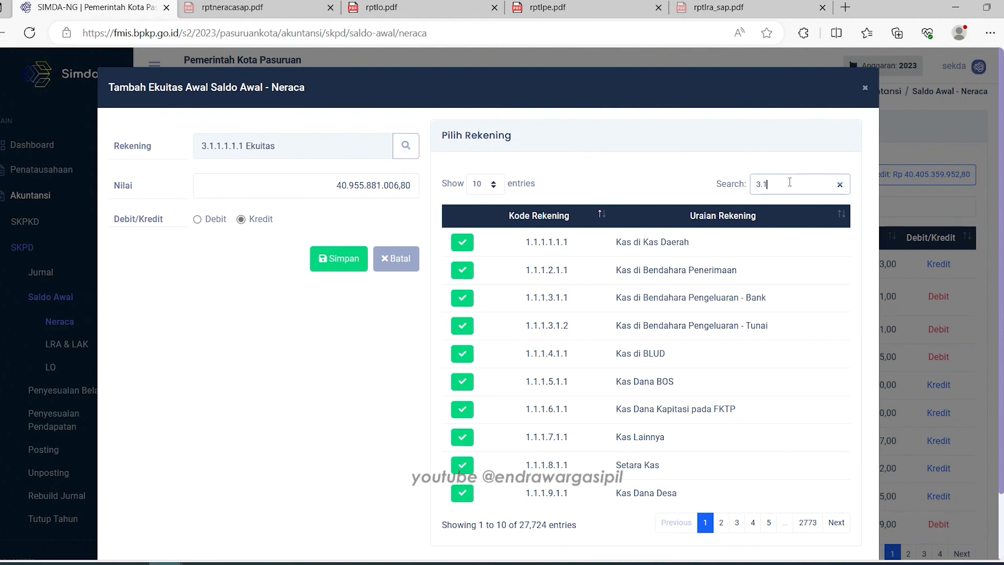
pyautogui.write('.1.1')
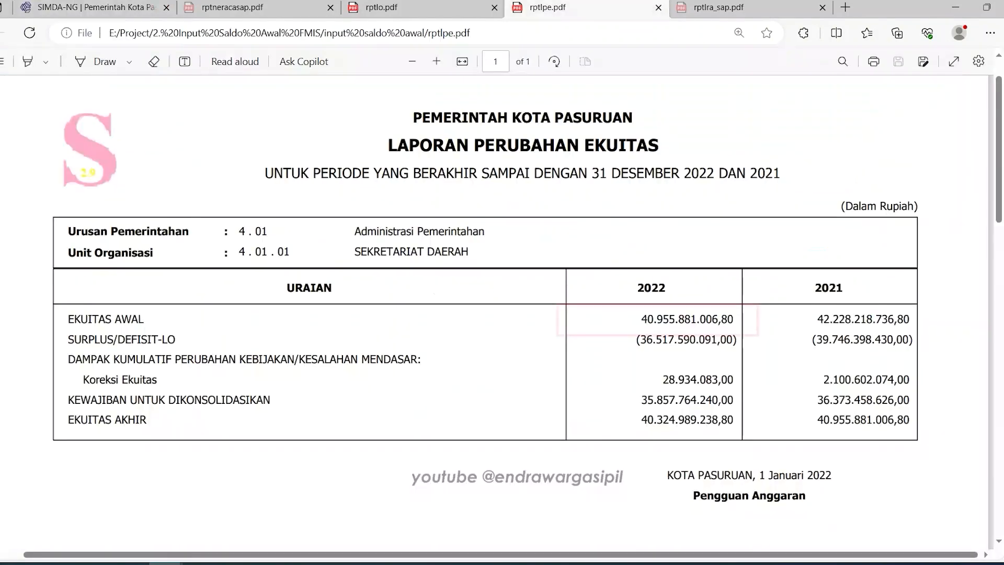
# Take the 2022 EKUITAS AWAL figure 40.955.881.006,80 from rptlpe.pdf as the value and save the equity entry as Kredit
pyautogui.moveTo(643, 321); pyautogui.dragTo(734, 320)
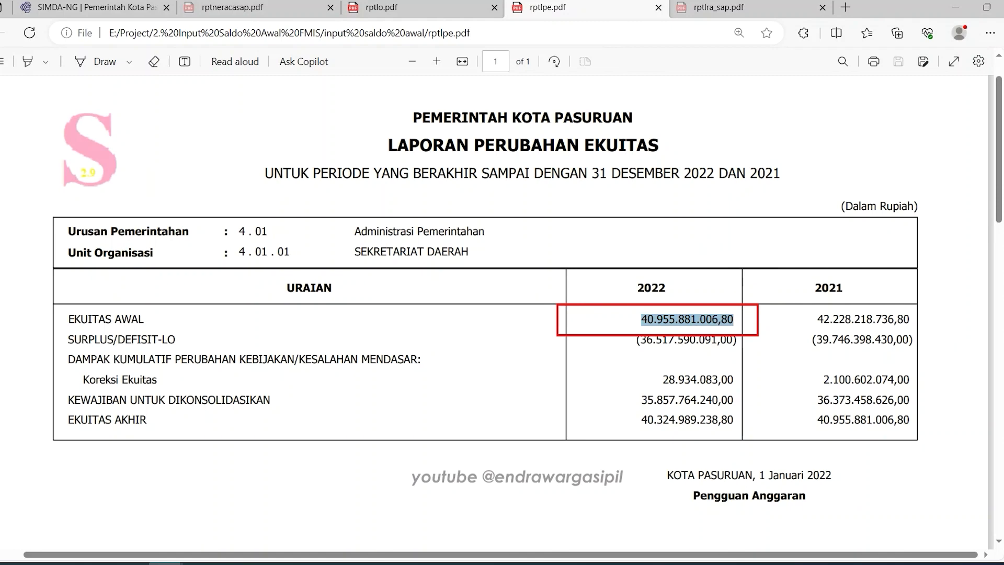
pyautogui.click(61, 8)
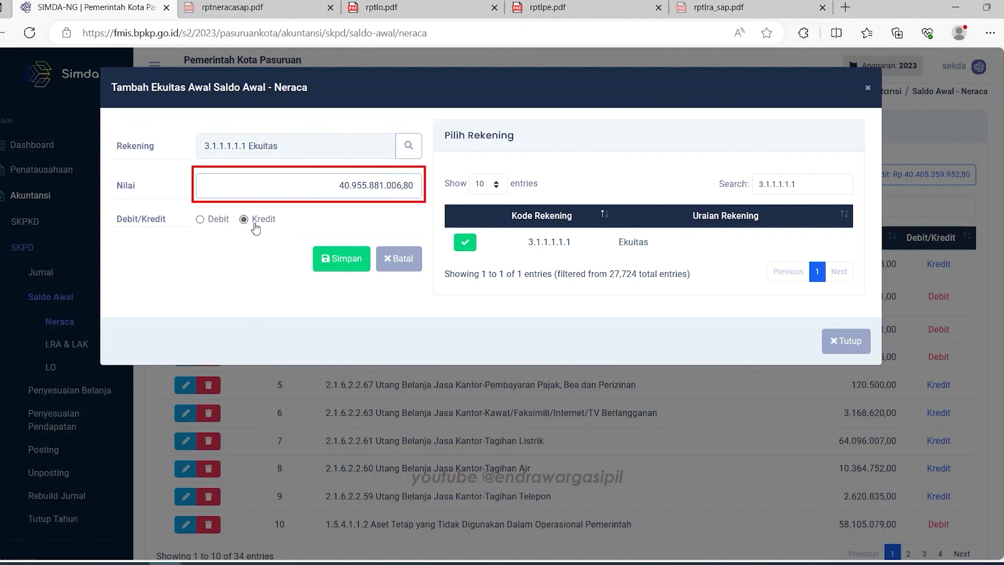
pyautogui.click(331, 255)
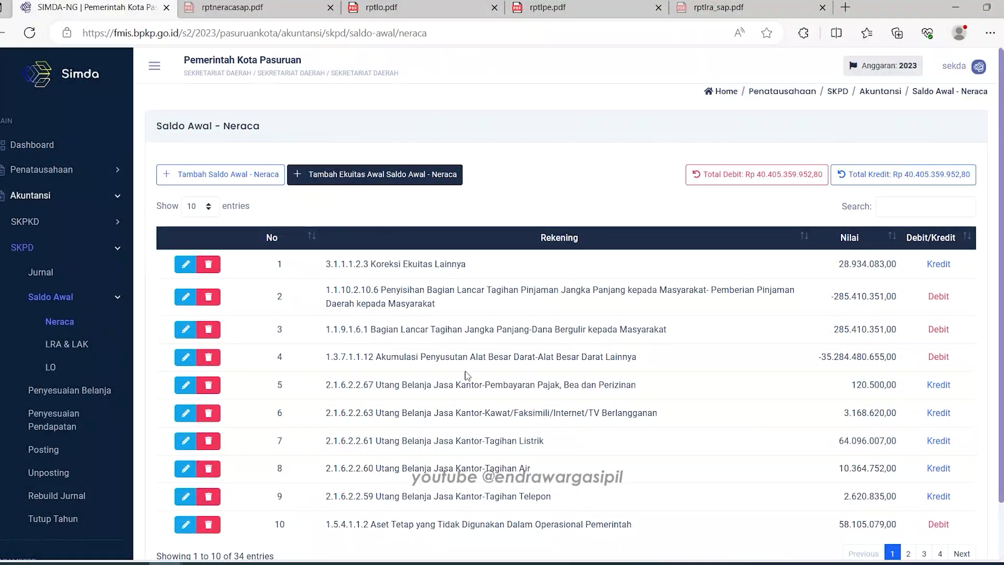
# Start a new opening balance entry for LRA & LAK and open its account list
pyautogui.click(62, 348)
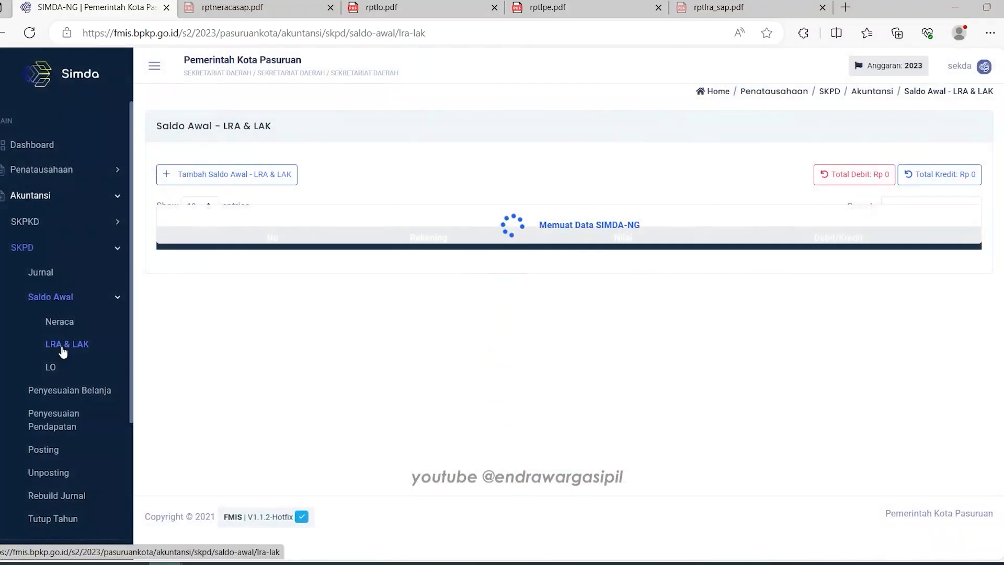
pyautogui.click(205, 181)
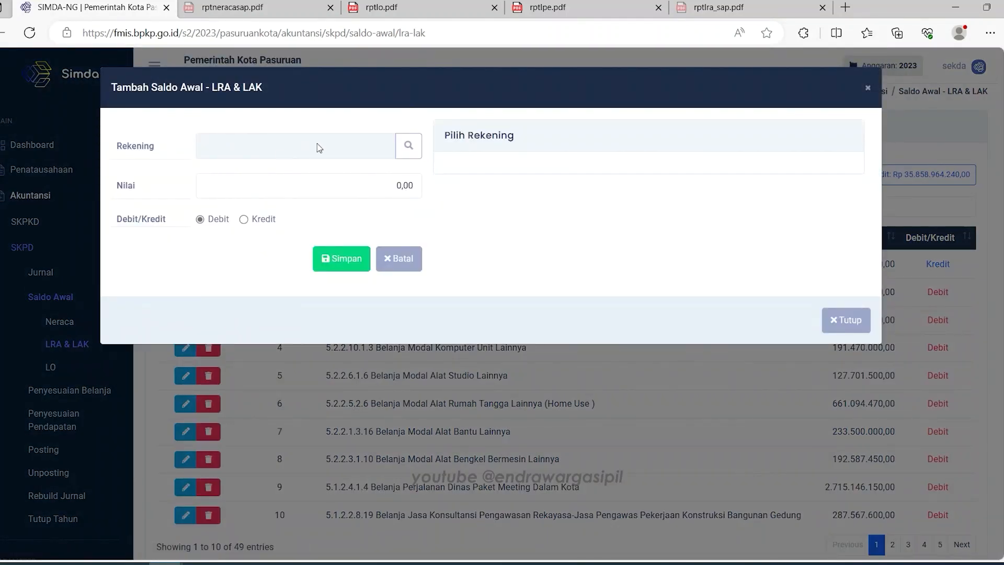
pyautogui.click(407, 147)
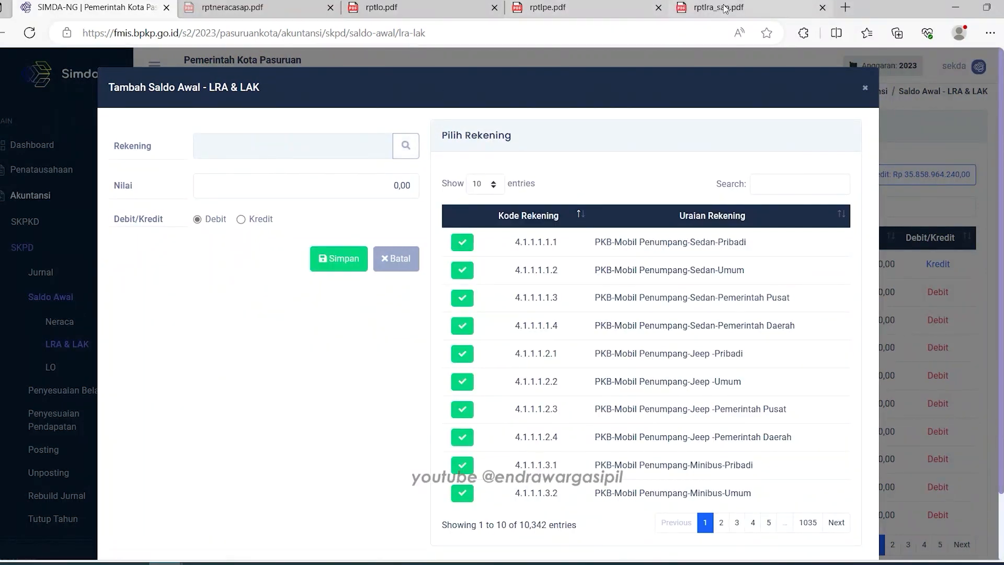
# Look up the Belanja Pegawai code in rptlra_sap.pdf and choose account 5.1.1.1.1.1 Belanja Gaji Pokok PNS for the entry
pyautogui.click(740, 11)
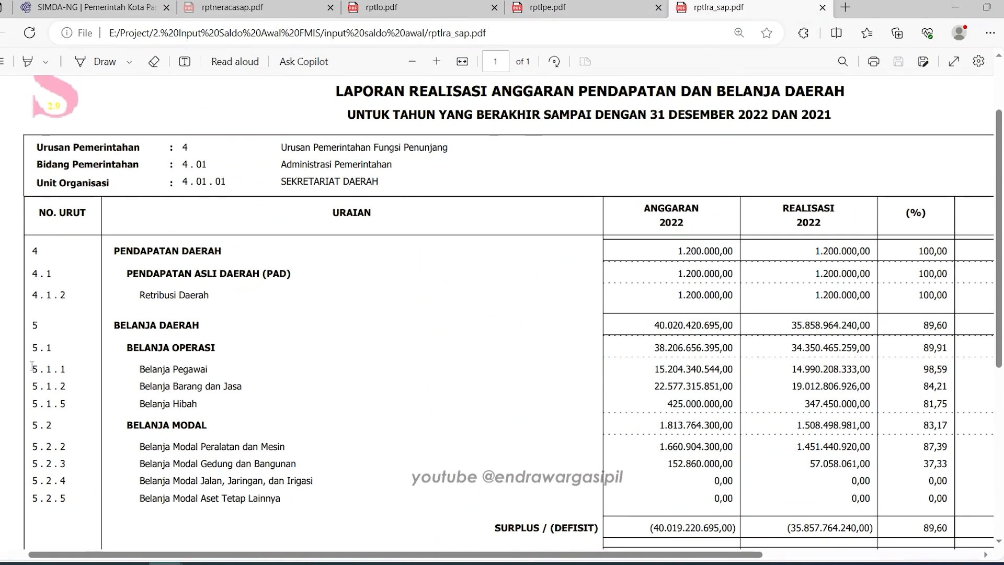
pyautogui.moveTo(31, 368); pyautogui.dragTo(71, 369)
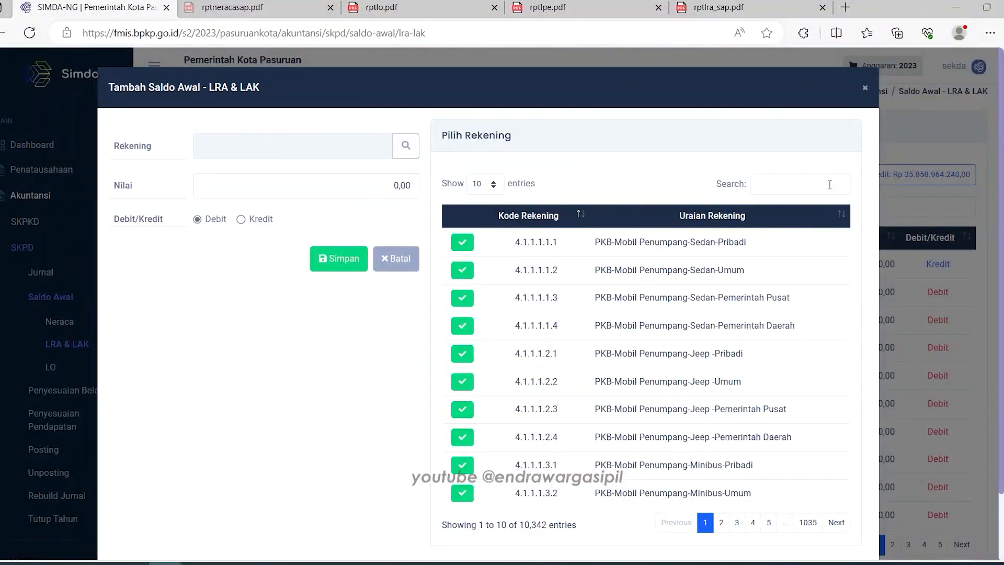
pyautogui.click(829, 185)
pyautogui.write('5.1.1.1.1.1')
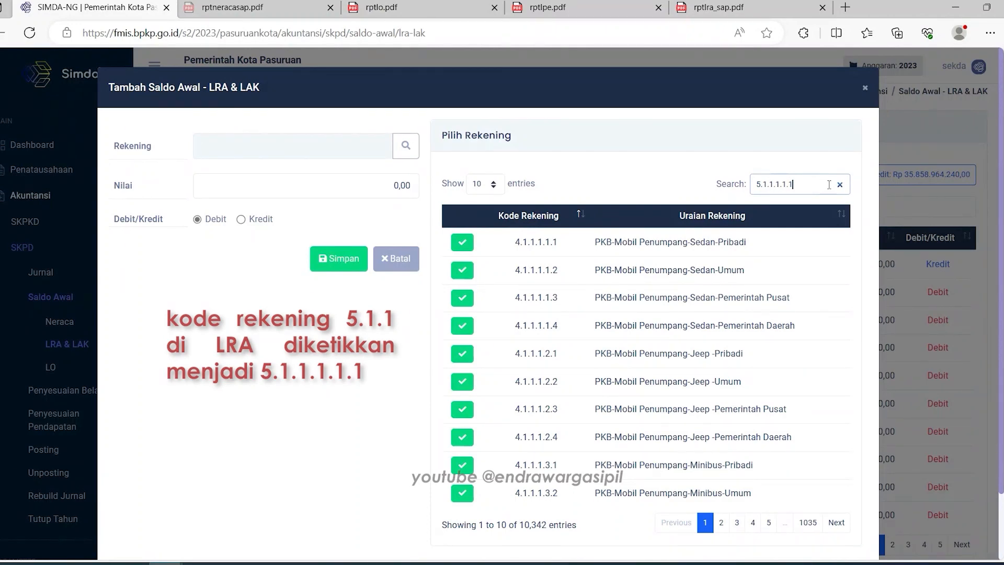
pyautogui.press('Return')
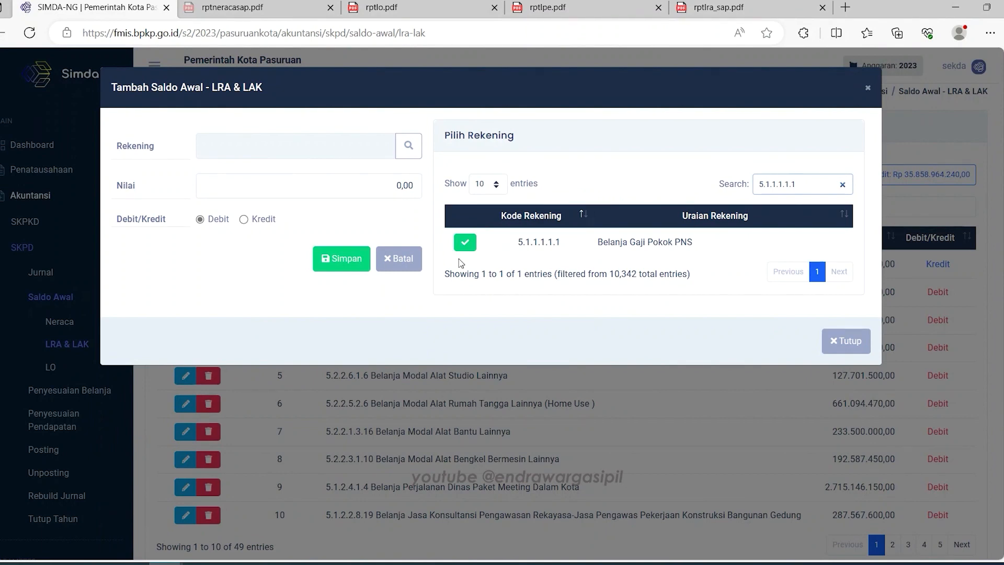
pyautogui.click(469, 249)
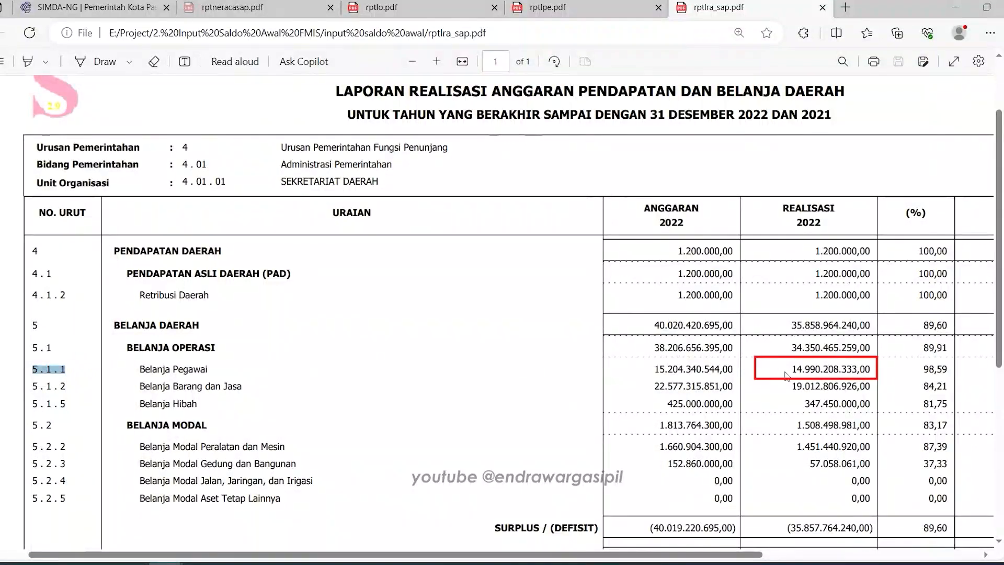
# Copy the Belanja Pegawai 2022 realisation of 14.990.208.333,00 from rptlra_sap.pdf into the entry's value and mark it as Debit
pyautogui.moveTo(785, 374); pyautogui.dragTo(872, 369)
pyautogui.hotkey('ctrl', 'c')
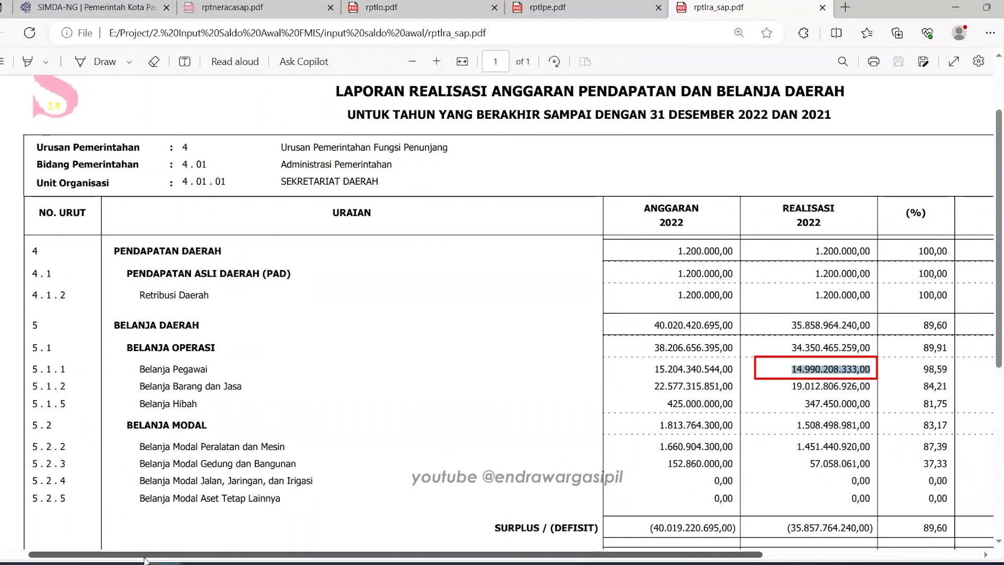
pyautogui.click(94, 8)
pyautogui.click(322, 183)
pyautogui.hotkey('ctrl', 'v')
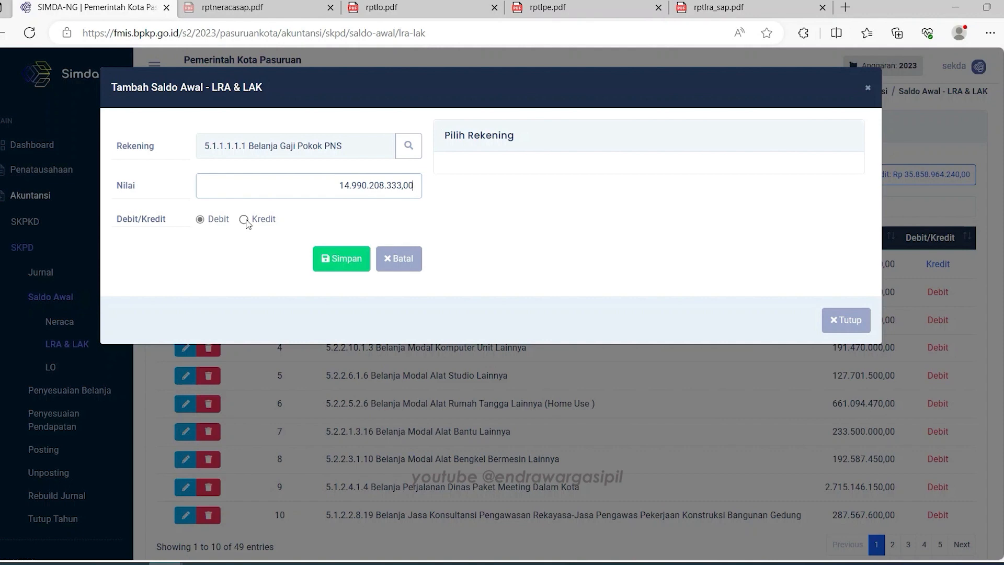
pyautogui.click(217, 224)
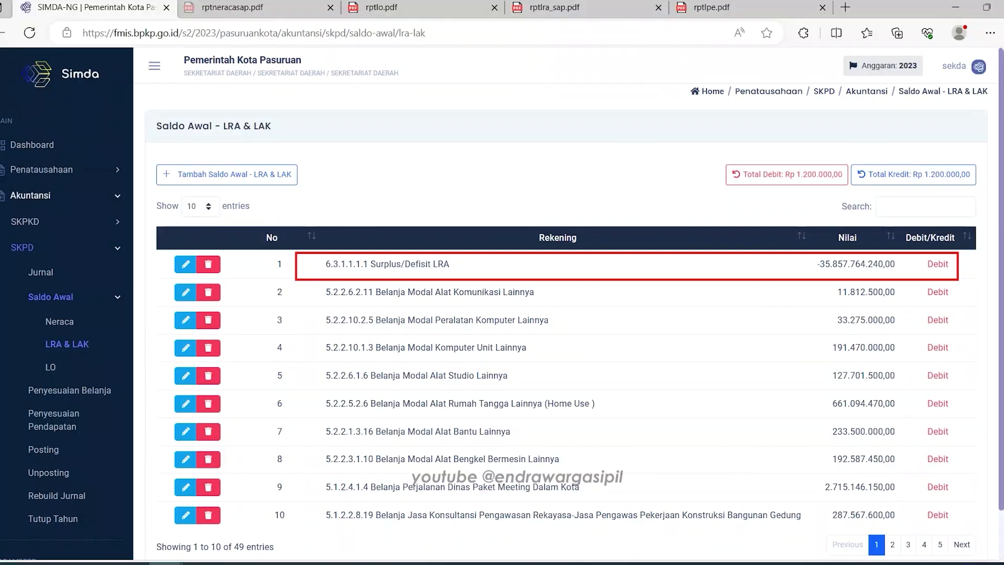
# Open the SKPD opening balances for LO and bring up the 2022 operational report in rptlo.pdf as their source
pyautogui.click(50, 373)
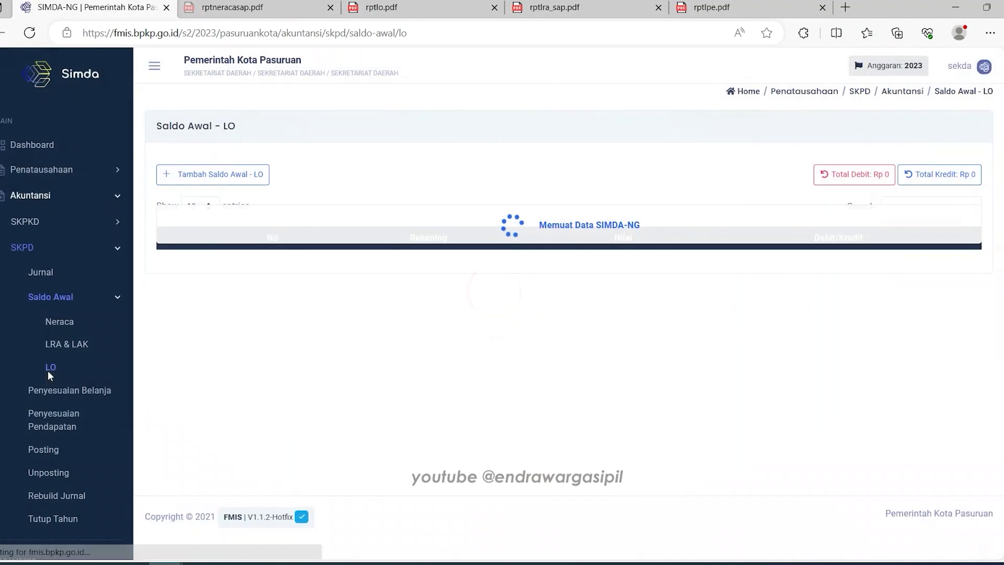
pyautogui.click(434, 7)
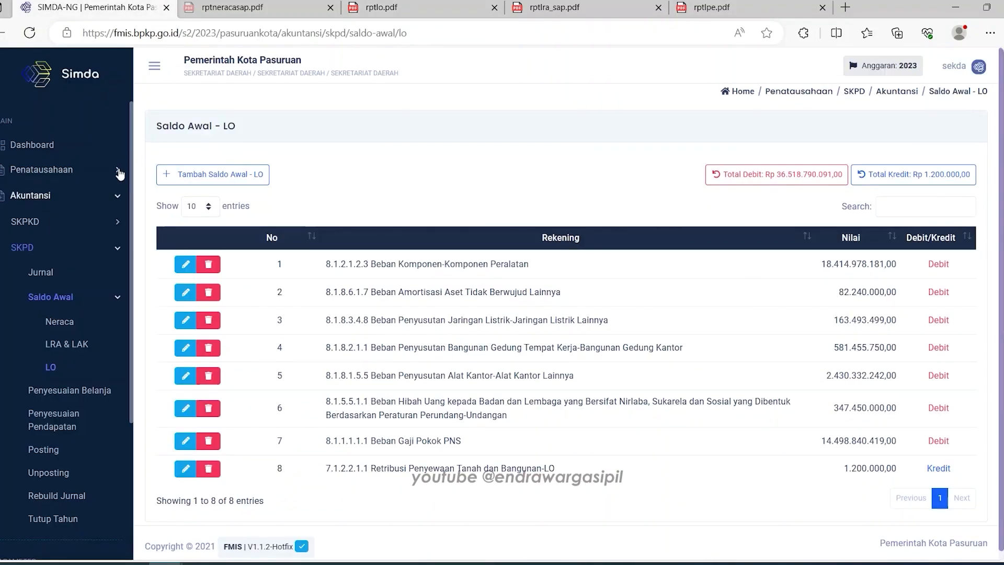
# Open the accounting reports (Laporan Pembukuan) for SKPD under Penatausahaan and choose Neraca as the report type
pyautogui.click(119, 174)
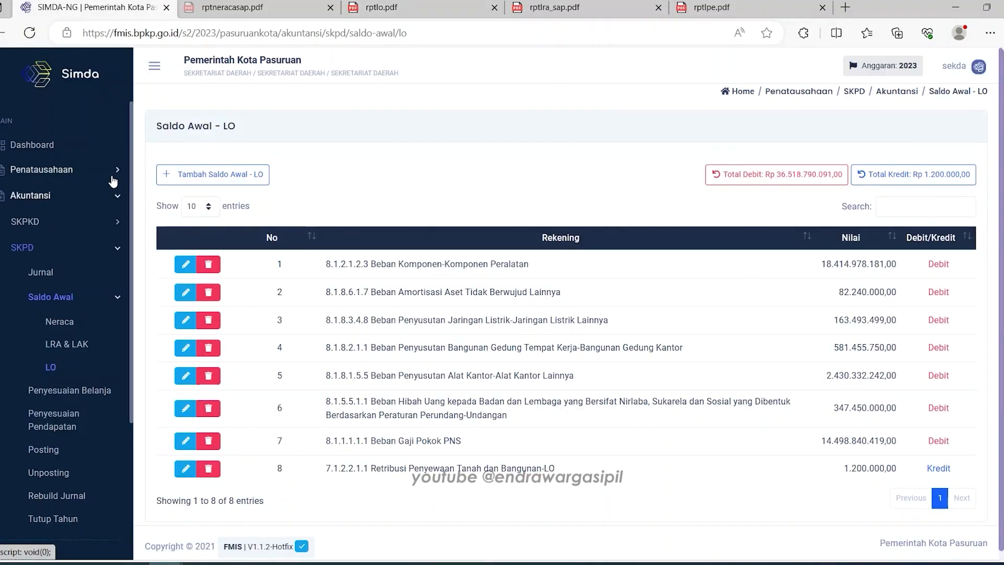
pyautogui.click(111, 228)
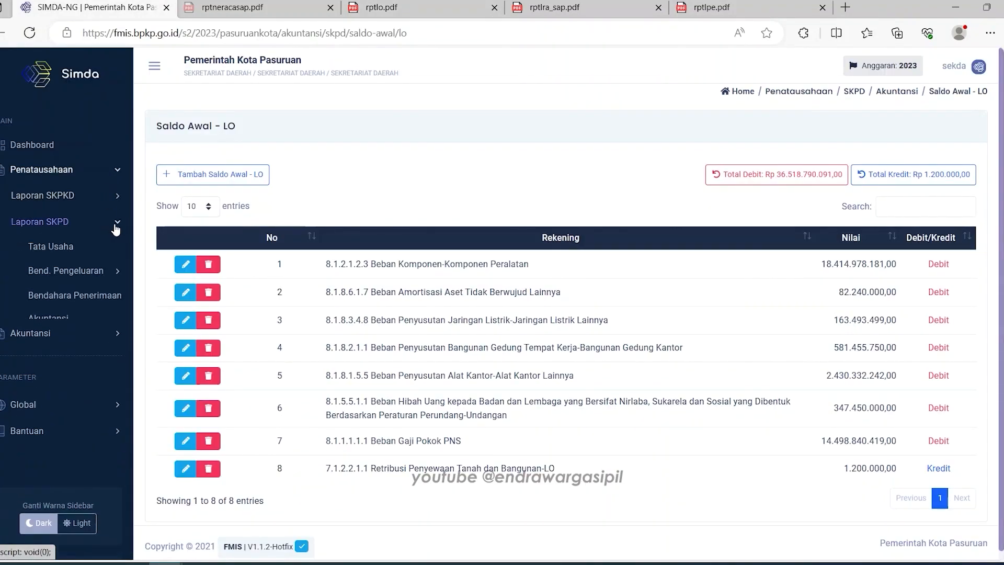
pyautogui.click(56, 324)
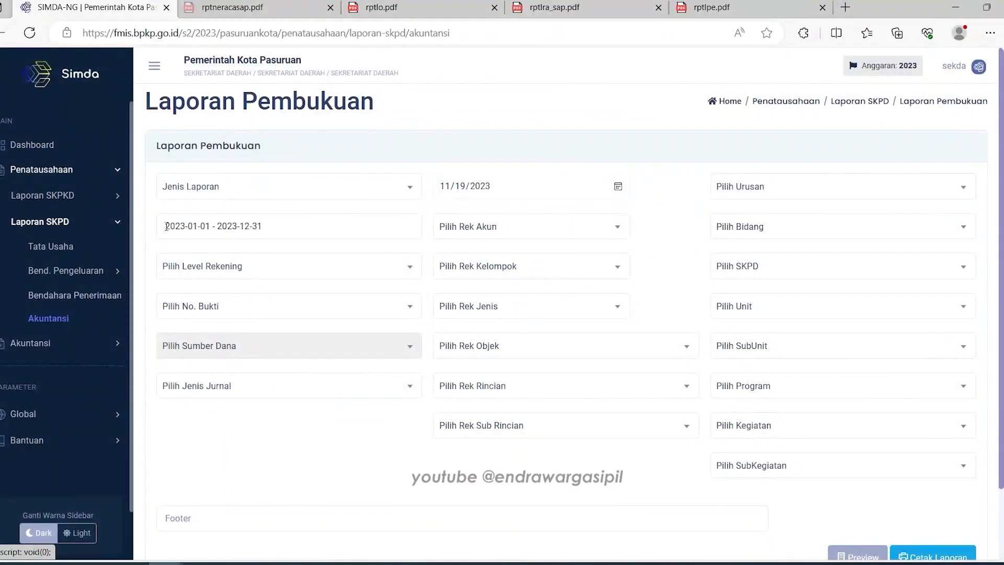
pyautogui.click(218, 193)
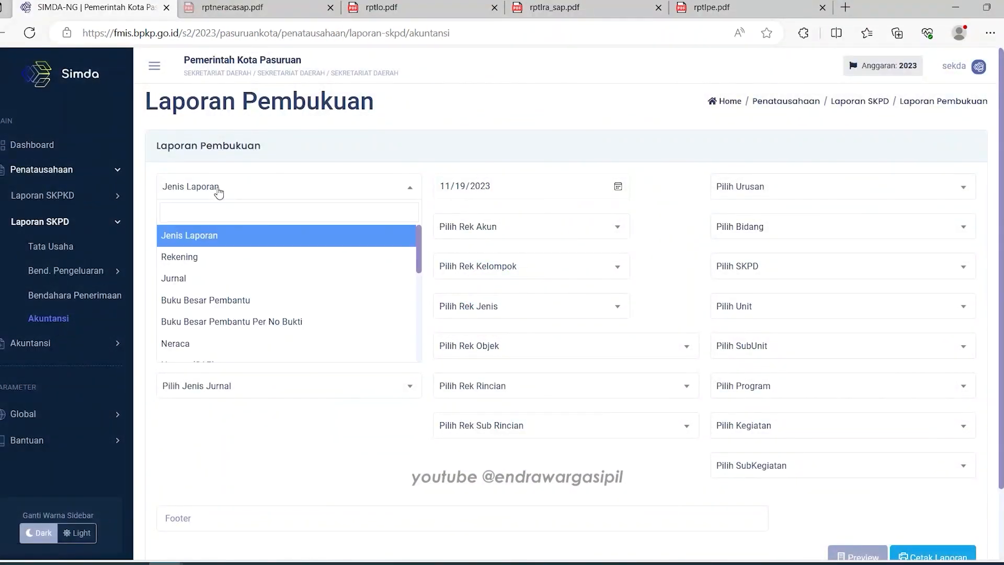
pyautogui.write('neraca')
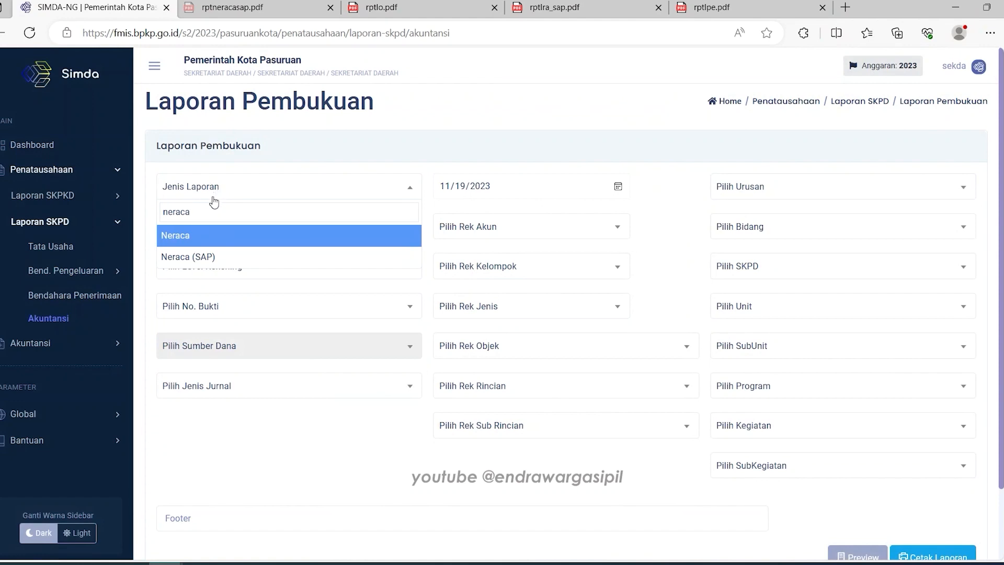
pyautogui.click(219, 237)
# Set the report's urusan to 4 UNSUR PENDUKUNG URUSAN PEMERINTAHAN, print the Neraca report and download it as doc_14.pdf
pyautogui.click(751, 195)
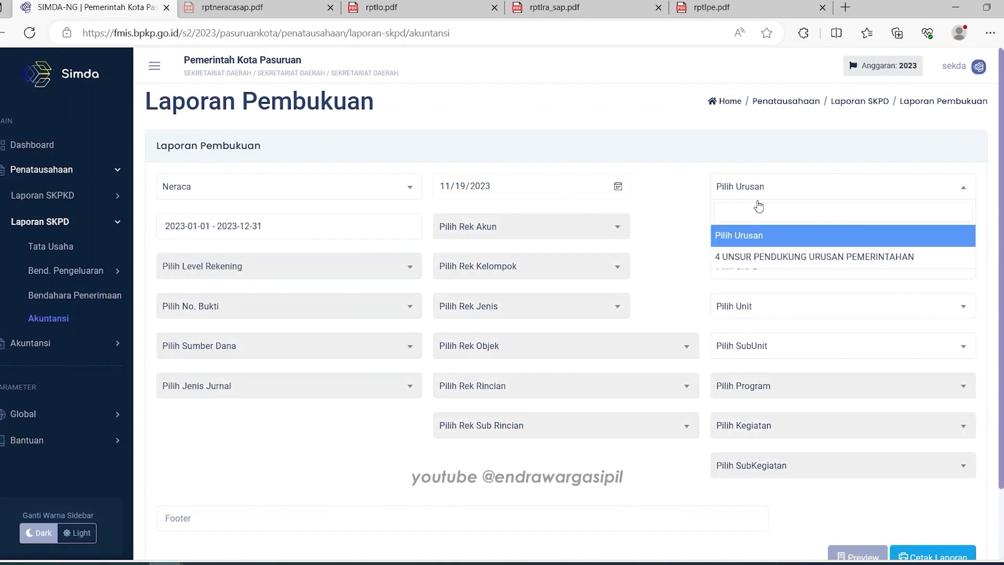
pyautogui.click(766, 257)
pyautogui.scroll(-3, 931, 489)
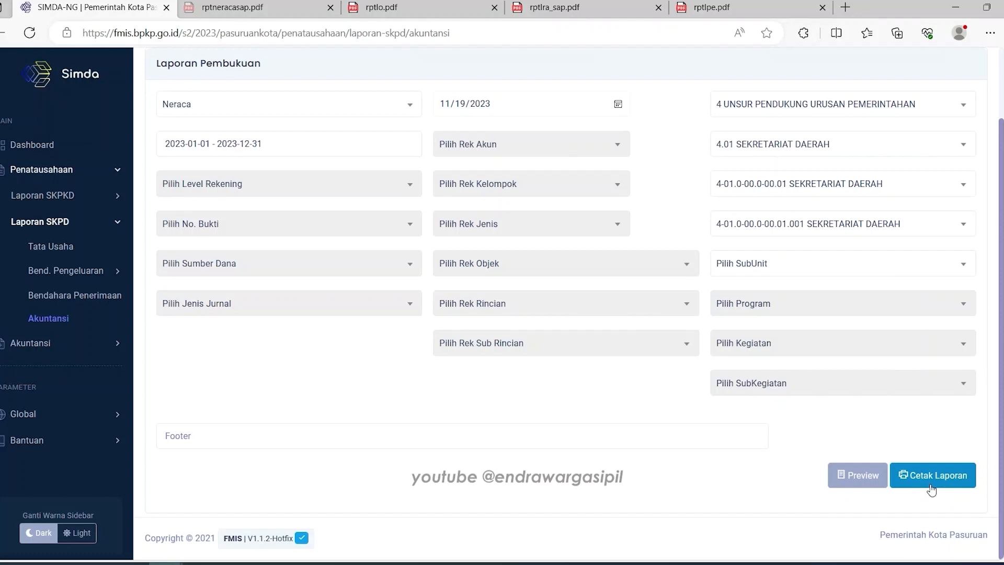
pyautogui.click(931, 489)
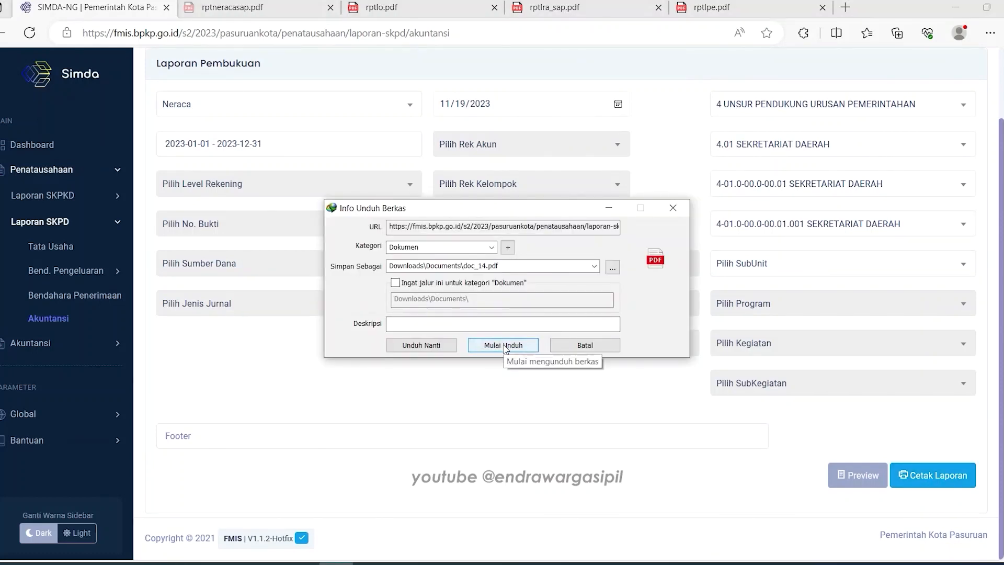
pyautogui.click(504, 346)
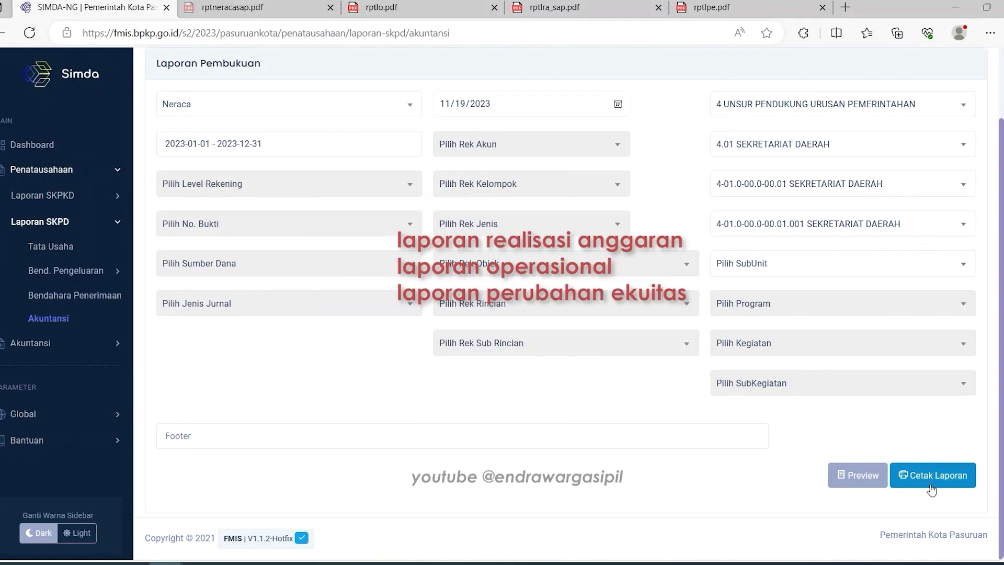